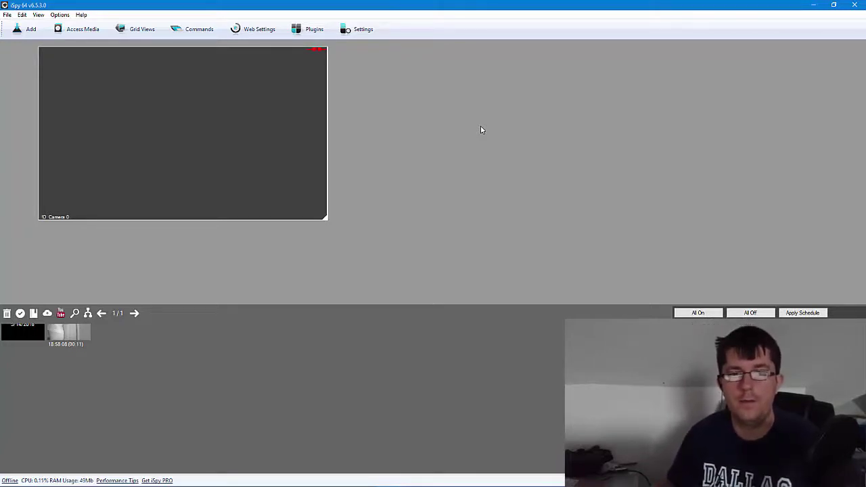
mouse_move(303, 133)
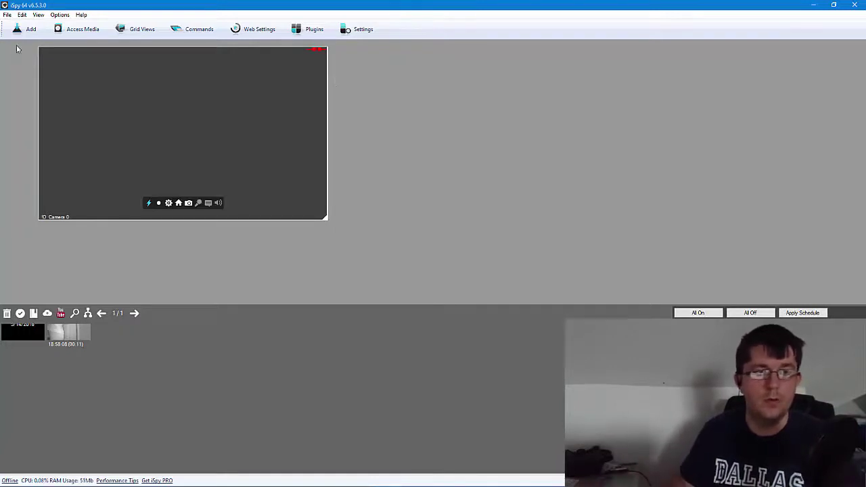
click(30, 29)
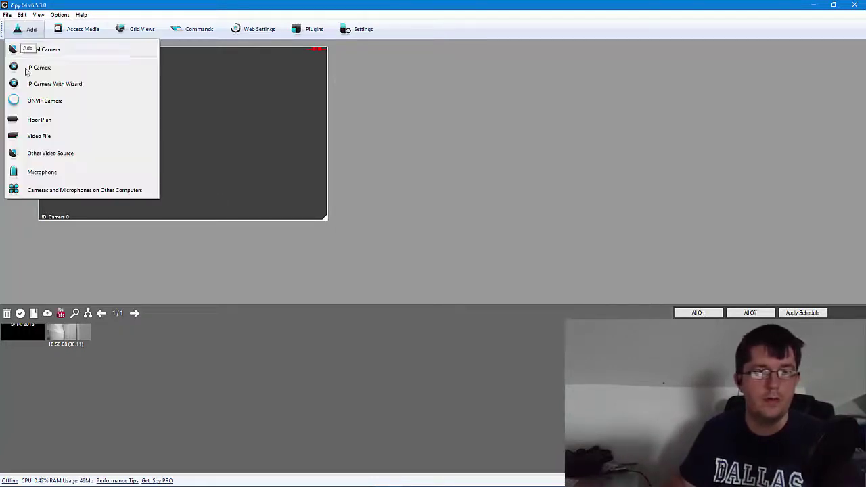
click(479, 162)
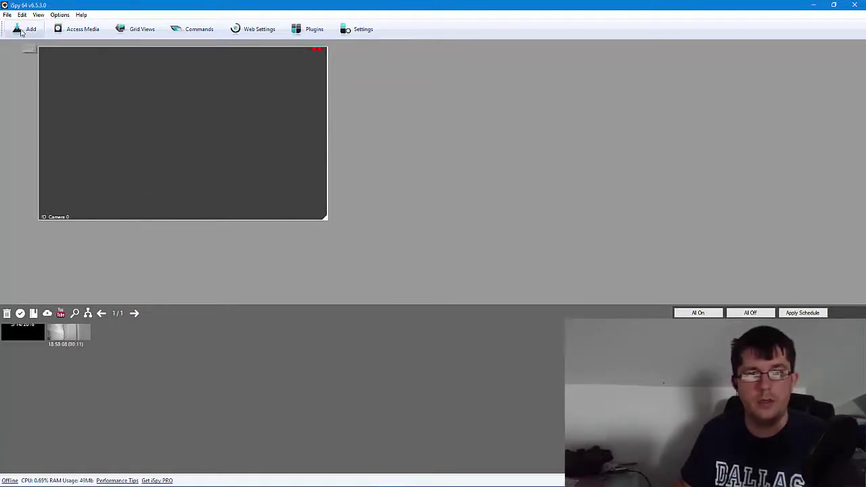
Open the motion detection settings of Camera 0 and view the available detector types.
mouse_move(226, 105)
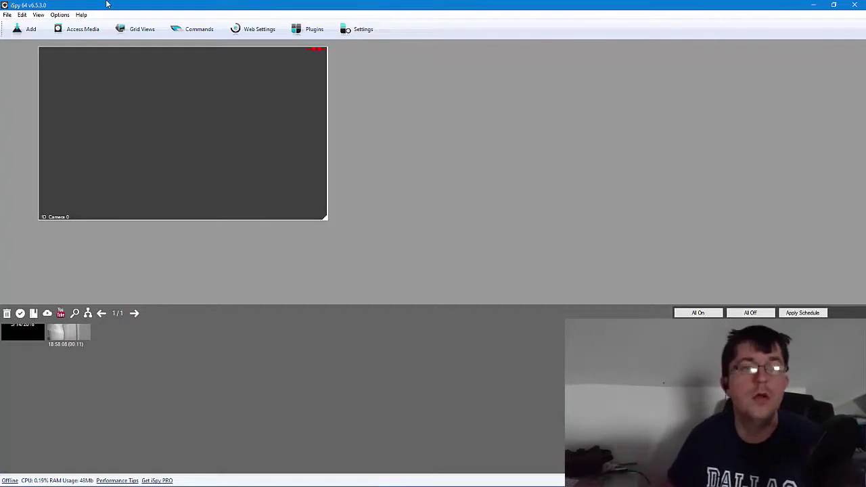
mouse_move(137, 153)
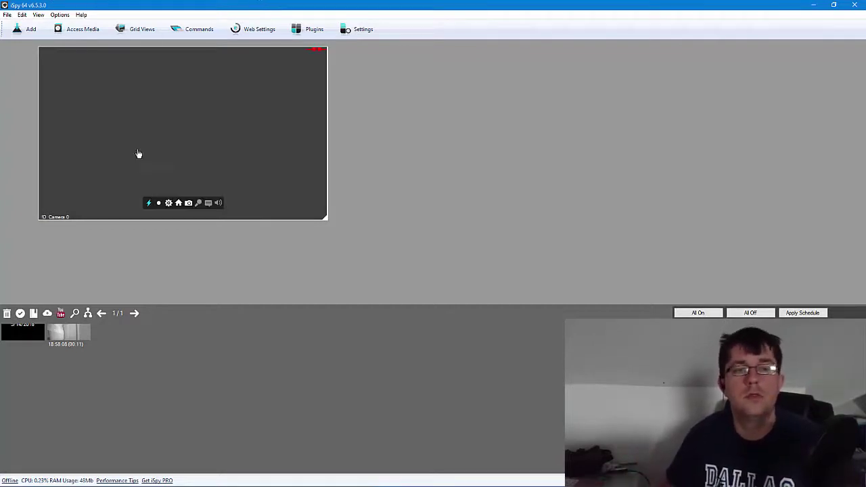
click(169, 203)
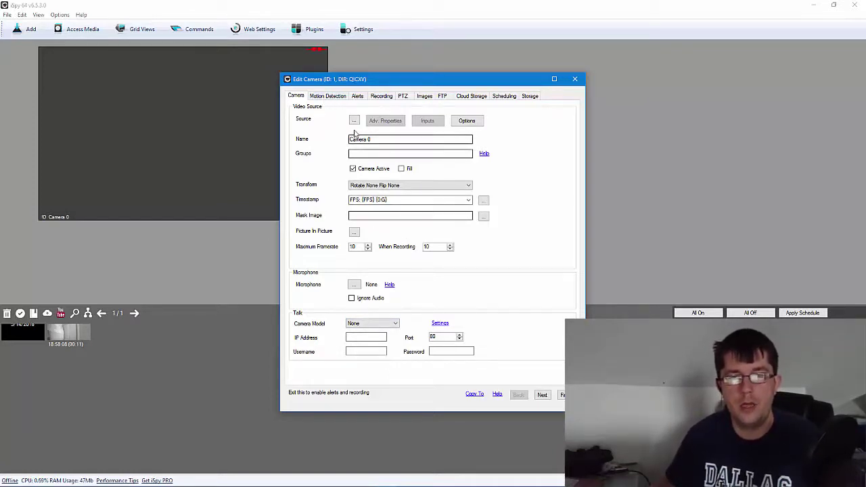
click(328, 95)
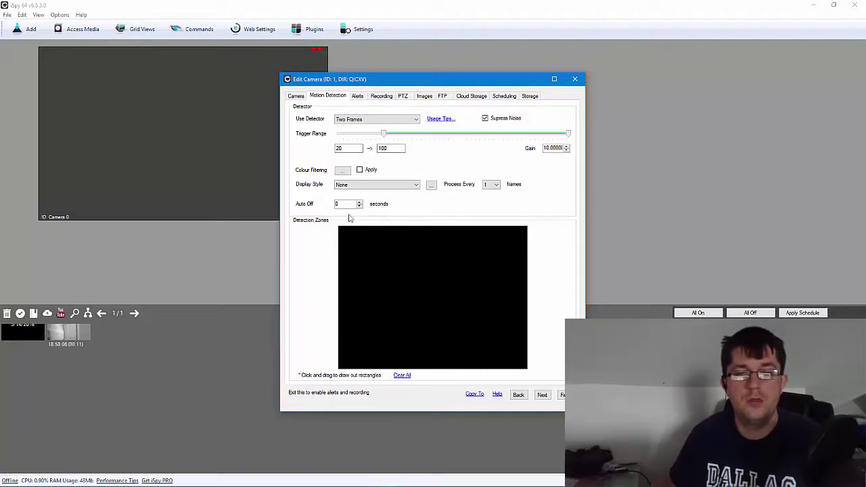
click(375, 122)
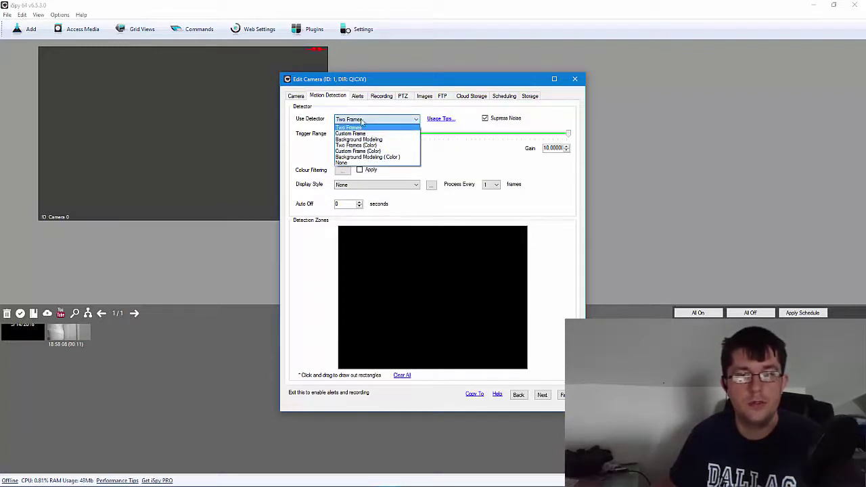
click(325, 129)
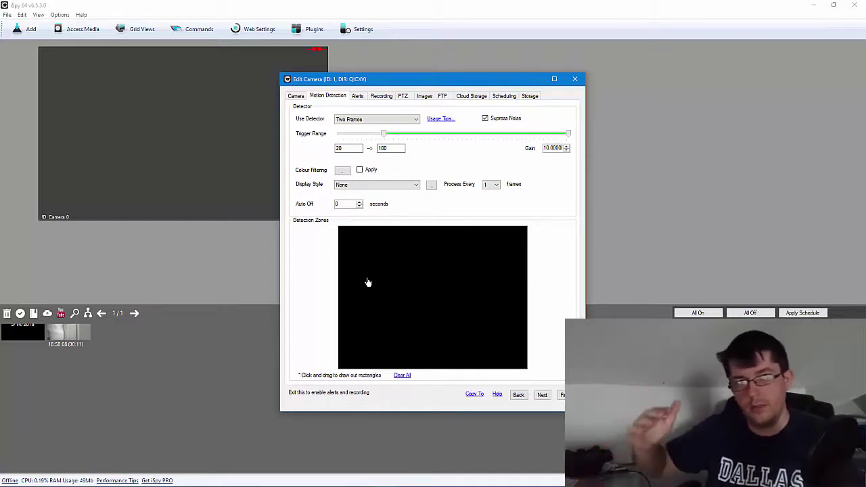
Draw several overlapping rectangular motion detection zones over the lower and middle areas of the camera frame.
drag(368, 303, 473, 319)
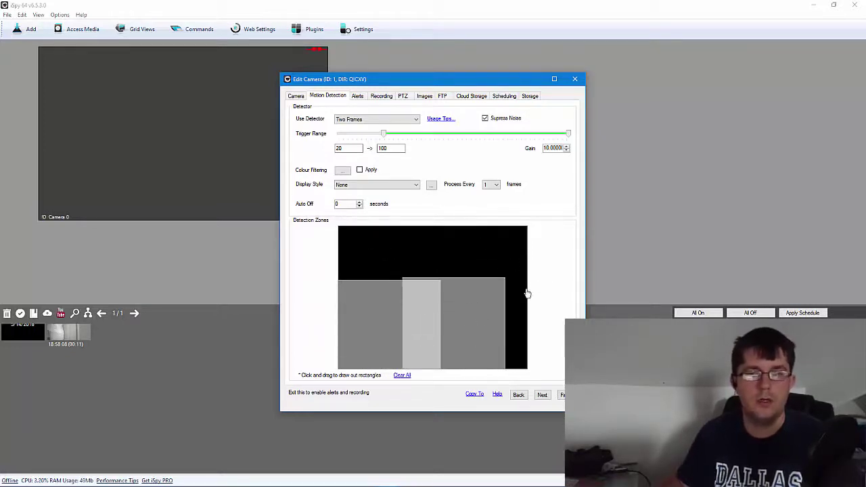
drag(402, 316, 465, 307)
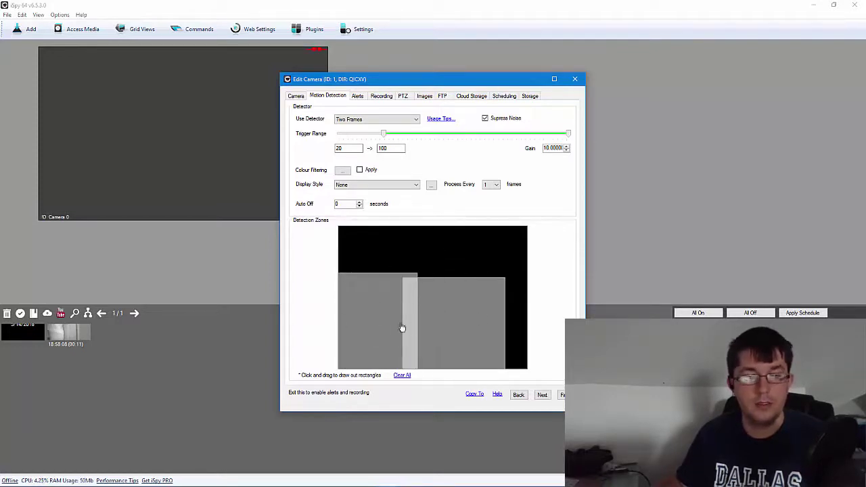
drag(472, 251, 391, 318)
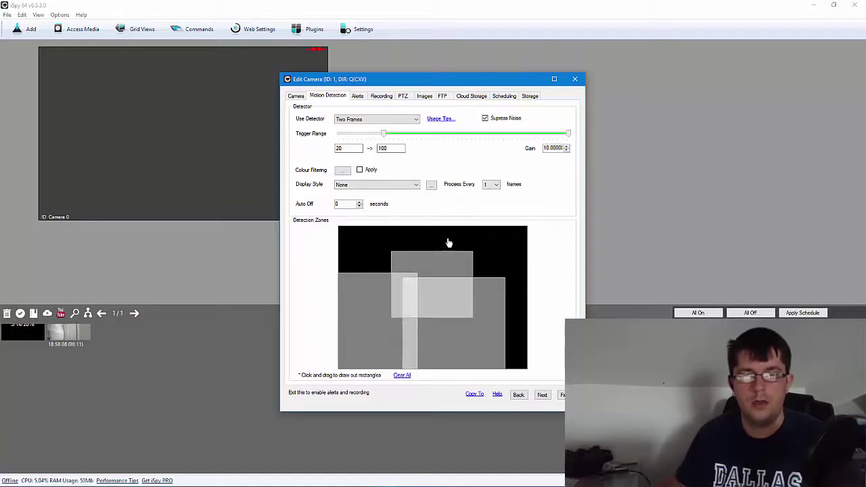
drag(369, 240, 429, 297)
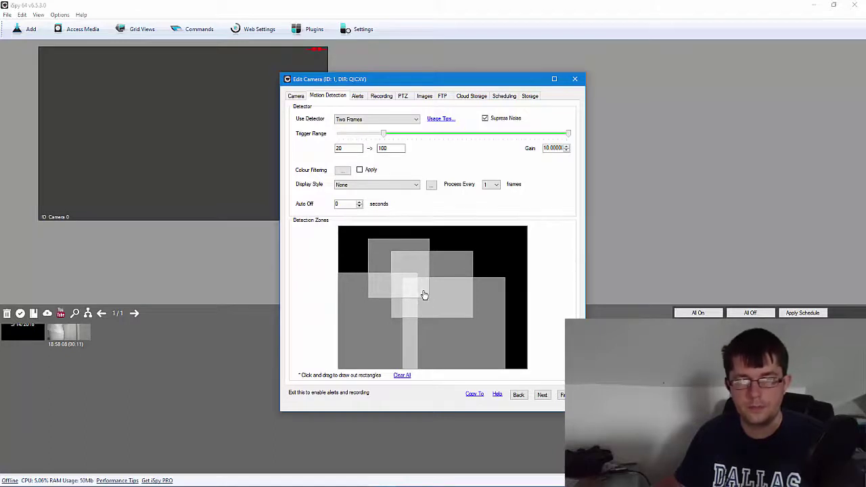
Resize and reposition the overlapping detection zones, and clear all of them from the camera frame.
drag(429, 298, 449, 328)
drag(443, 291, 472, 297)
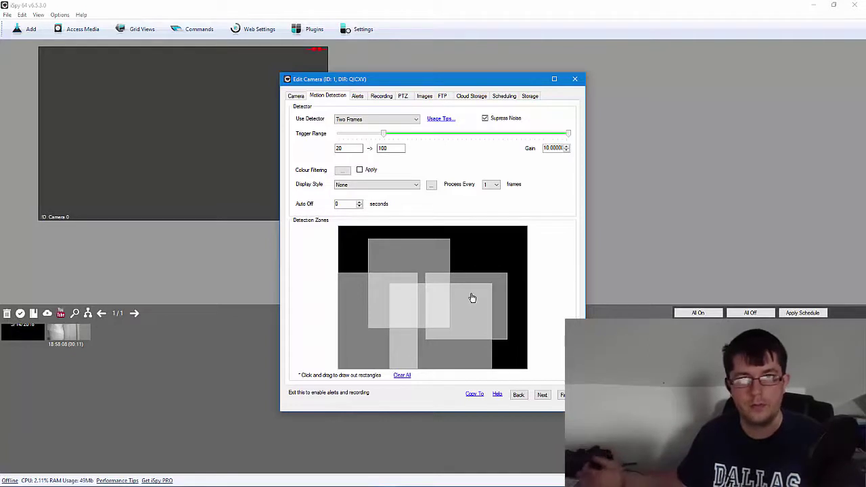
drag(385, 253, 397, 279)
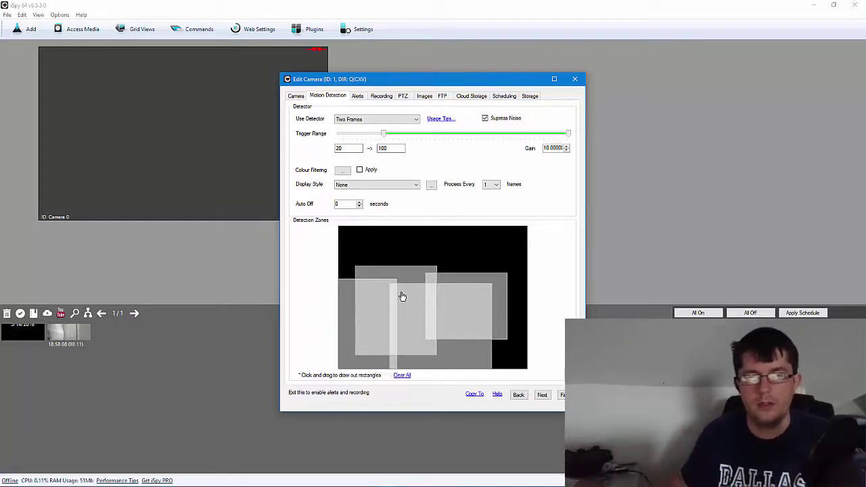
drag(346, 359, 372, 359)
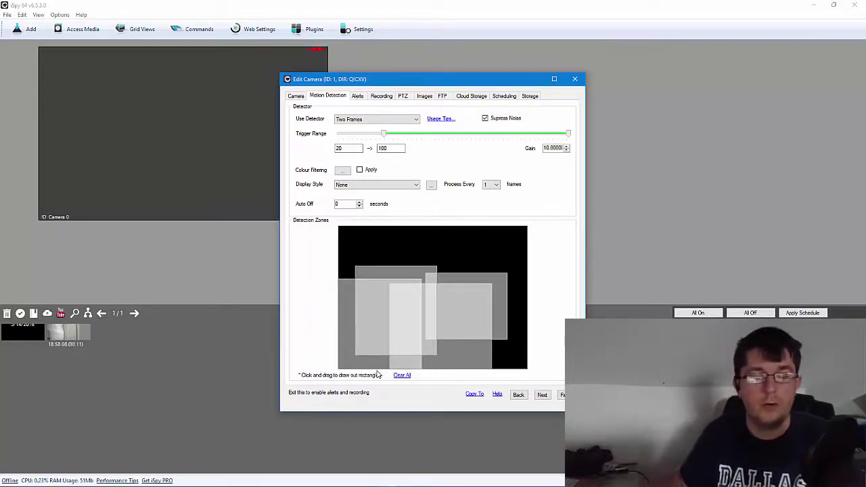
drag(403, 276, 437, 249)
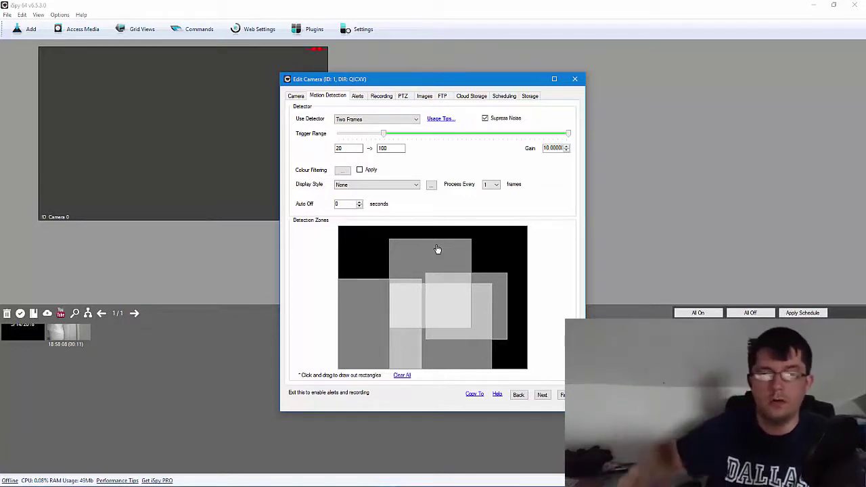
drag(437, 251, 411, 247)
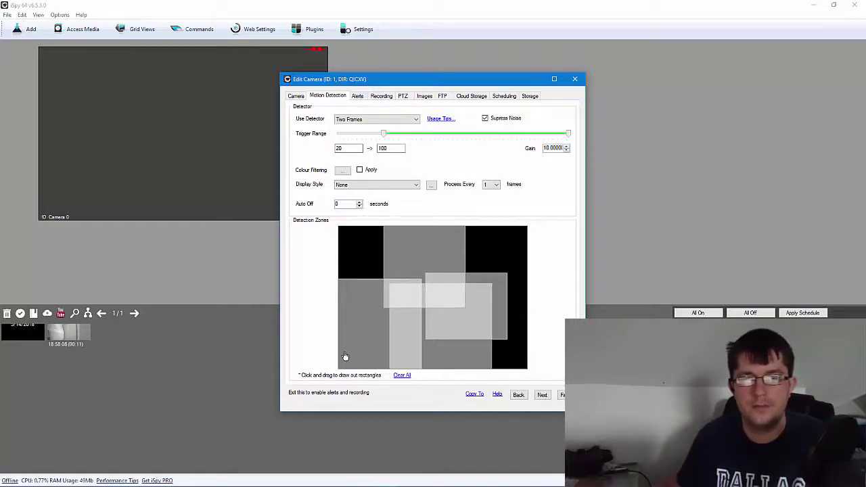
click(401, 375)
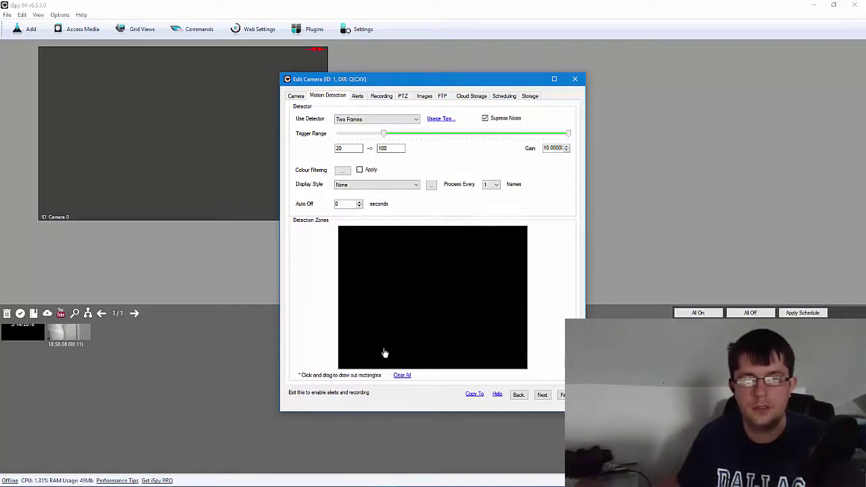
Review the camera's alert modes, alert intervals and selectable alert actions, and look at its recording settings.
click(358, 96)
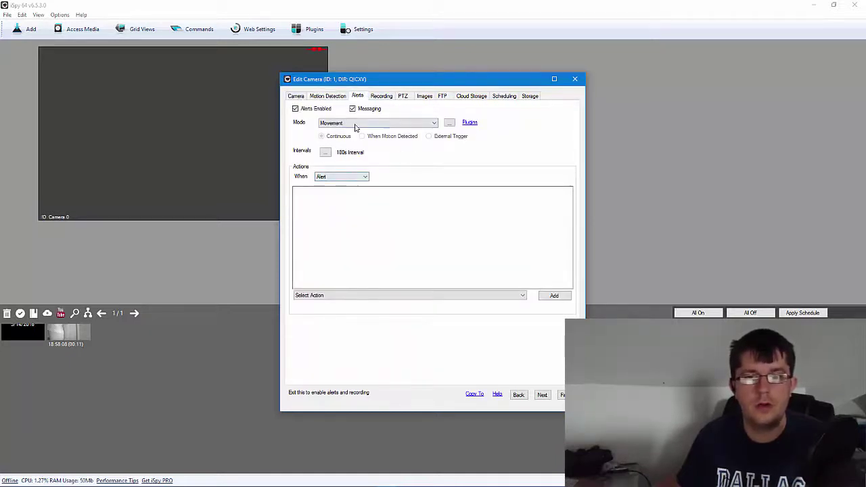
click(433, 123)
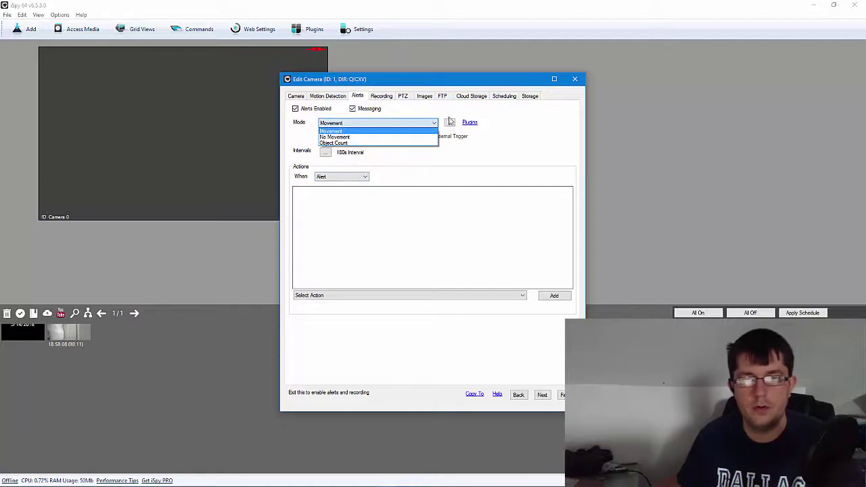
click(519, 140)
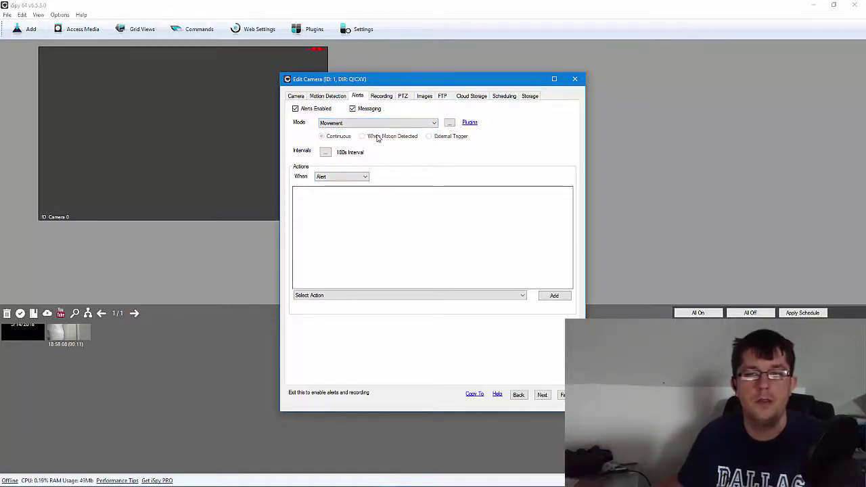
click(324, 153)
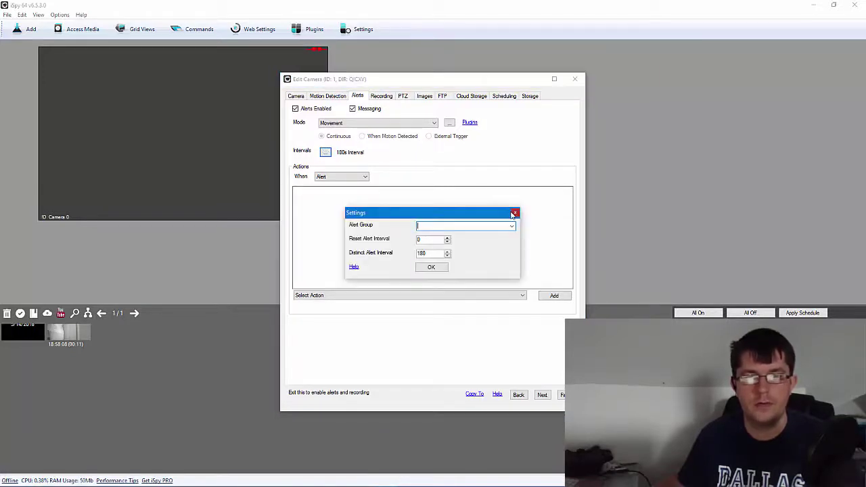
click(514, 213)
click(514, 296)
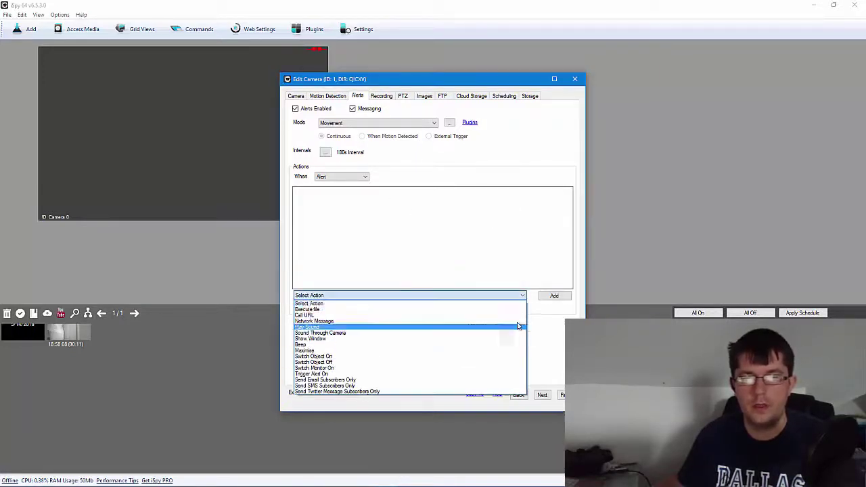
click(494, 241)
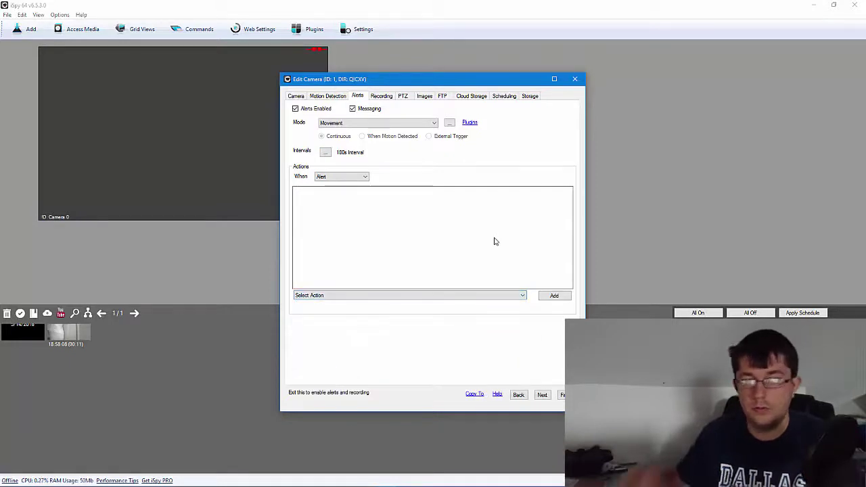
click(382, 95)
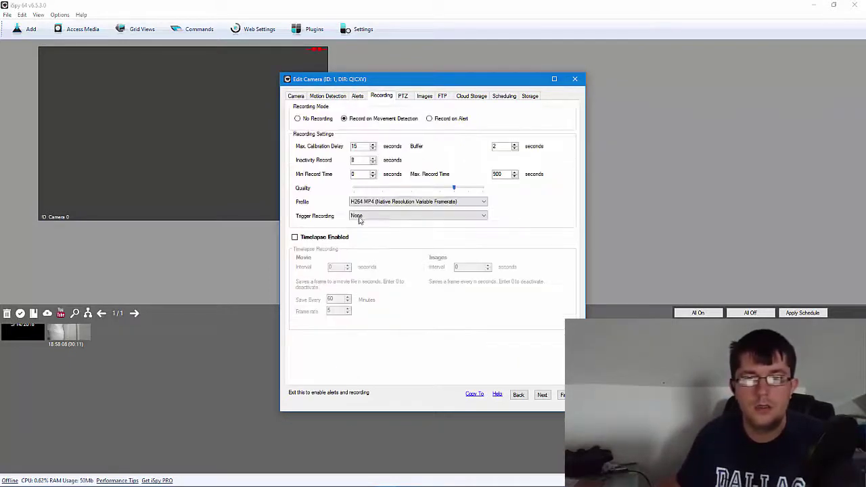
Set the PTZ camera model to Airlink 101.
click(404, 96)
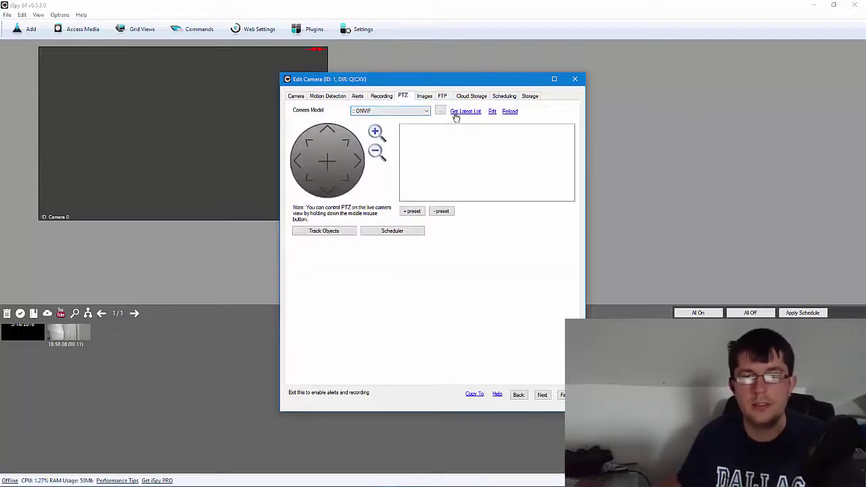
click(392, 111)
click(377, 230)
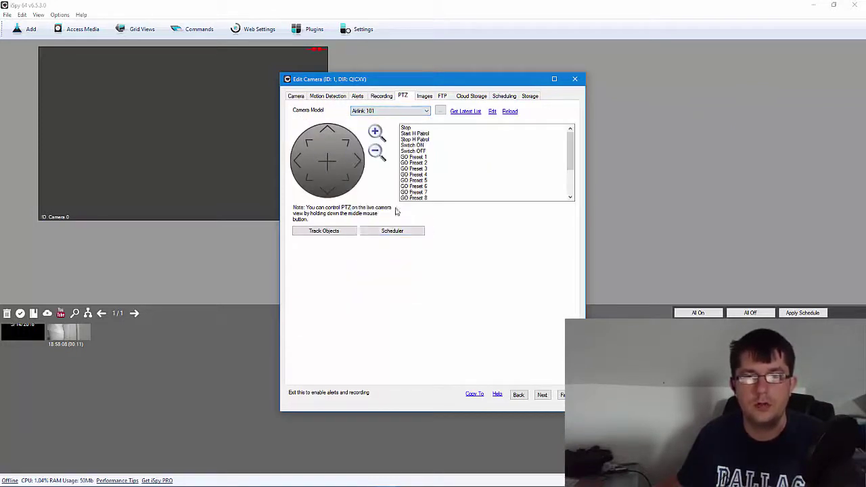
Try object tracking with auto center and the GO Preset 1 command, and close the tracking settings without confirming them.
click(325, 230)
click(337, 206)
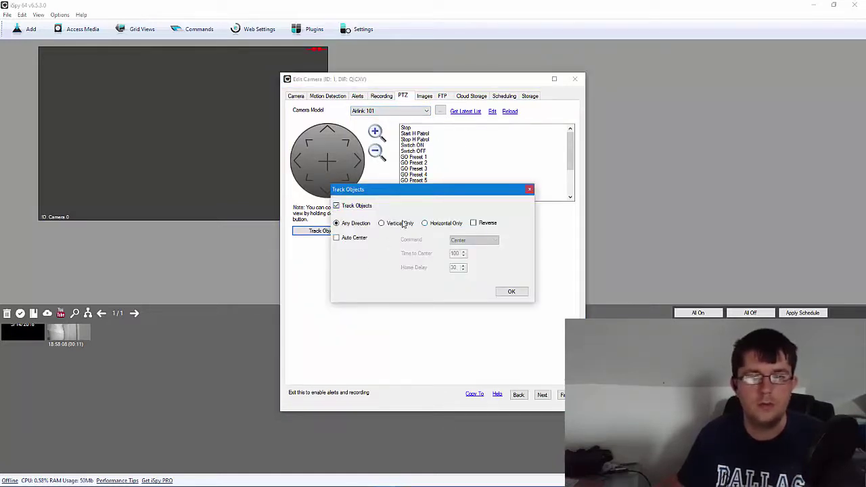
click(343, 238)
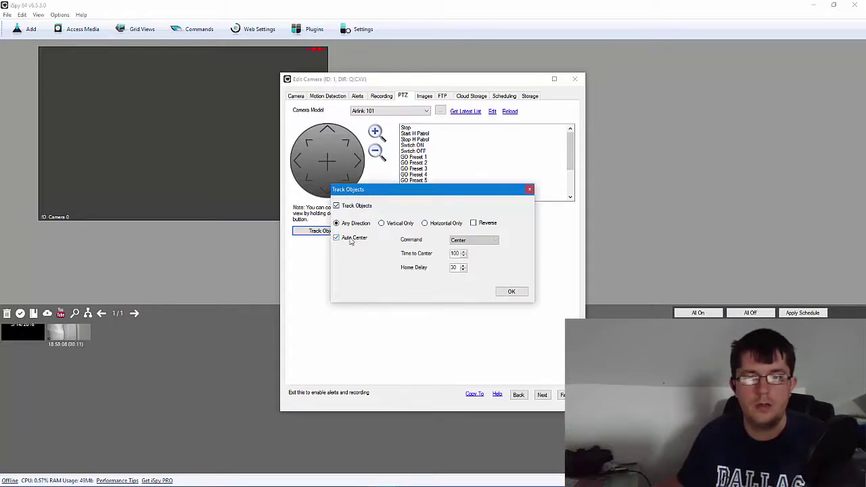
click(474, 241)
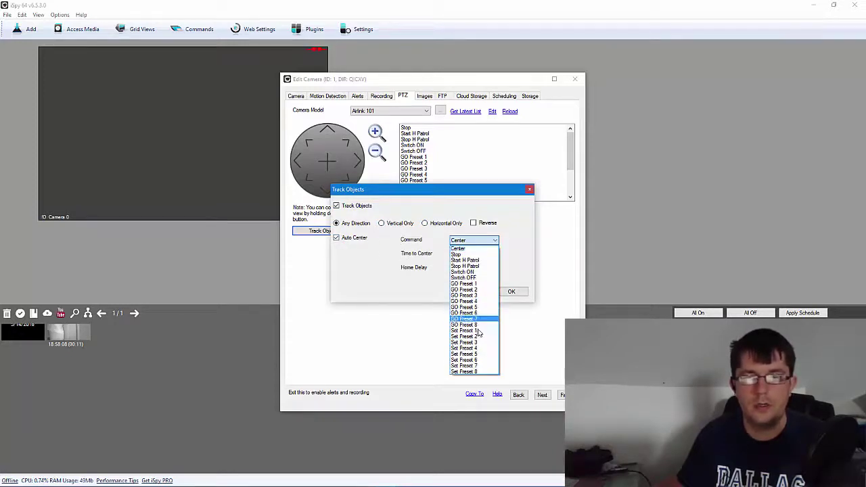
click(484, 284)
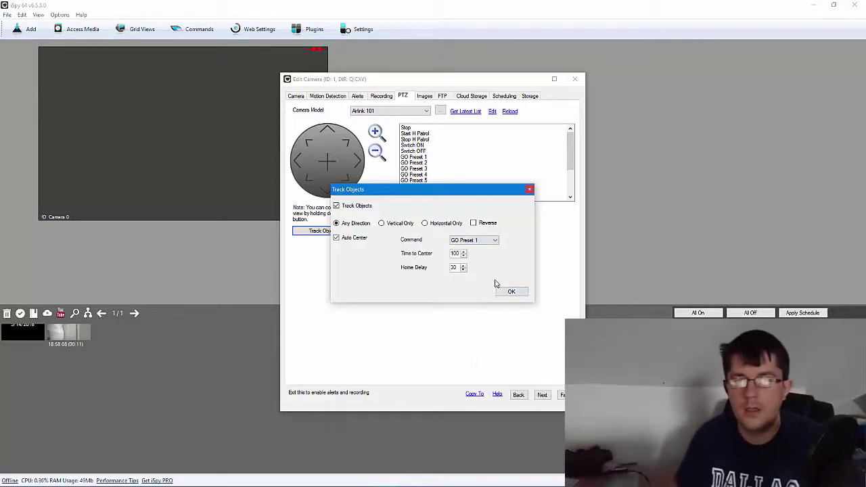
click(461, 244)
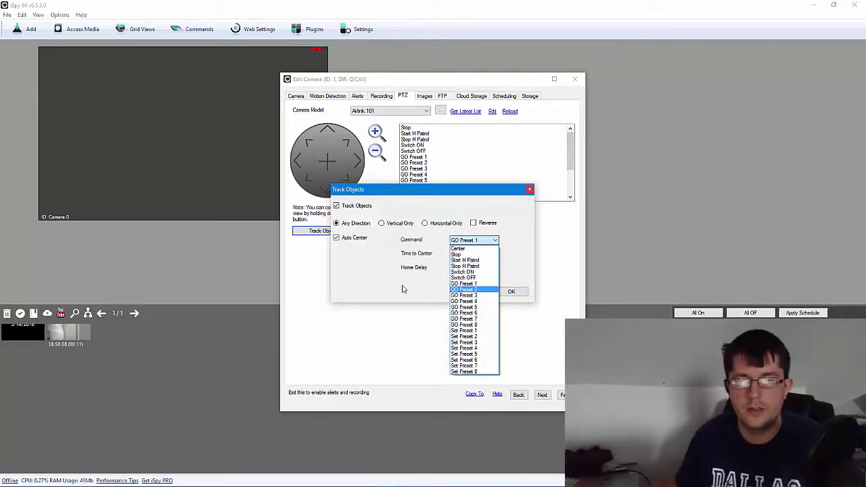
click(423, 280)
click(530, 189)
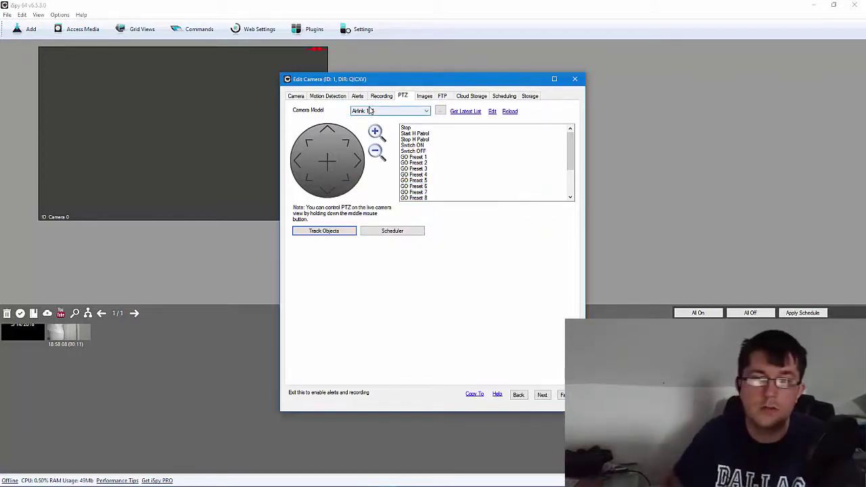
click(424, 96)
click(401, 99)
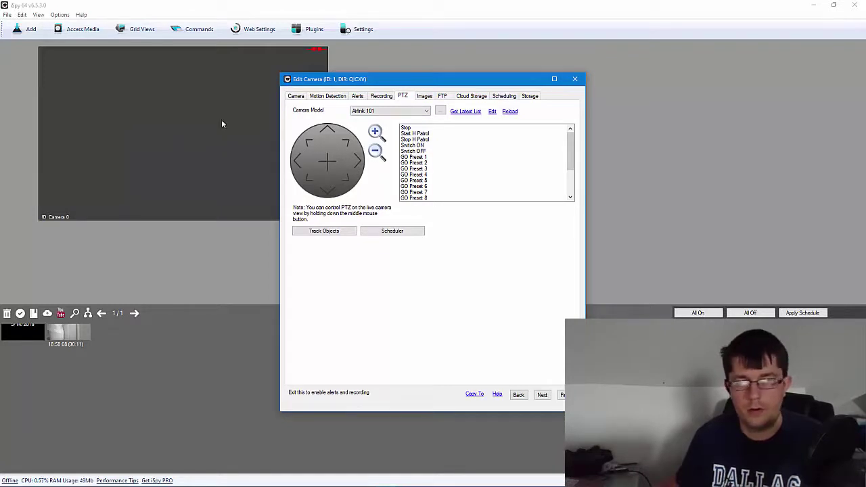
Browse the list of supported PTZ camera models, keeping Airlink 101 as the camera's model.
click(415, 111)
click(487, 308)
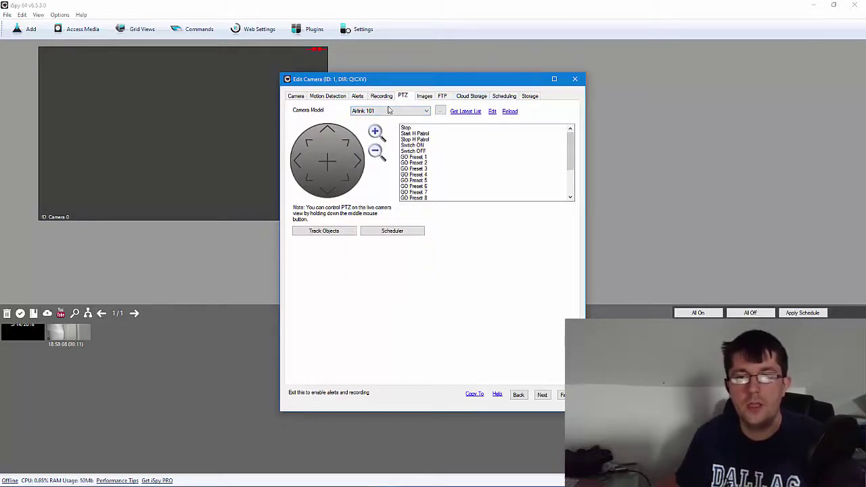
click(409, 112)
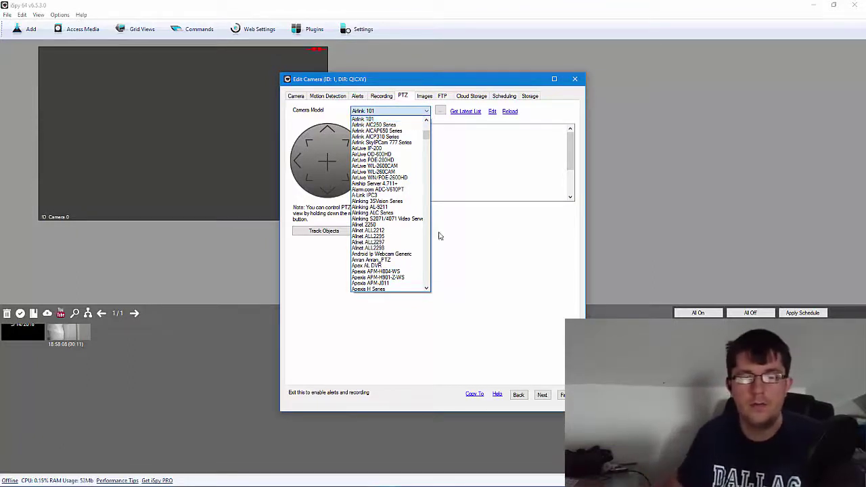
click(487, 246)
Review the camera's image saving, FTP, cloud storage, scheduling and storage settings.
click(430, 99)
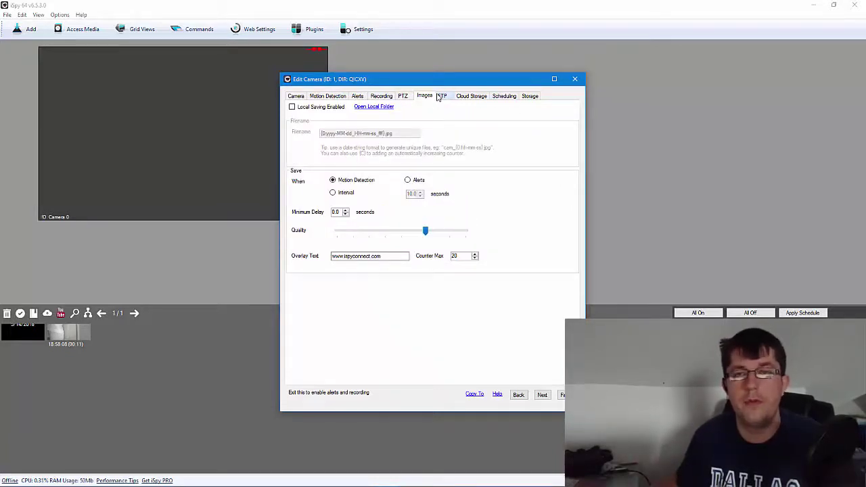
click(439, 96)
click(479, 98)
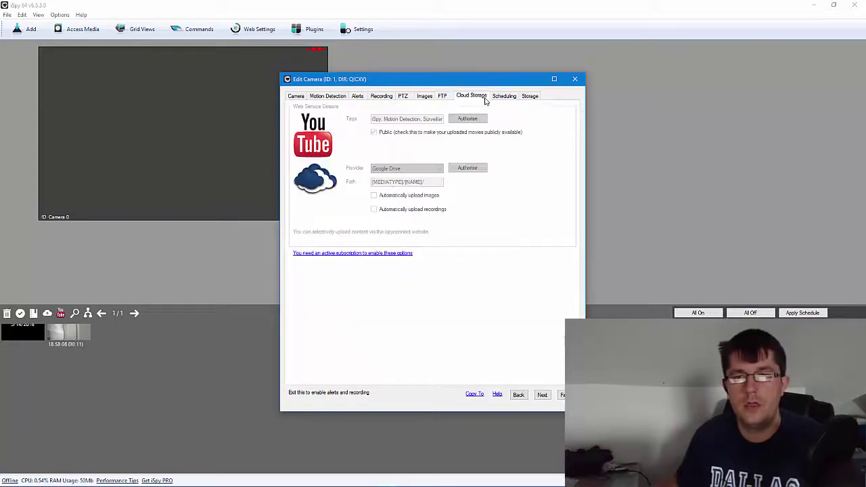
click(514, 100)
click(528, 100)
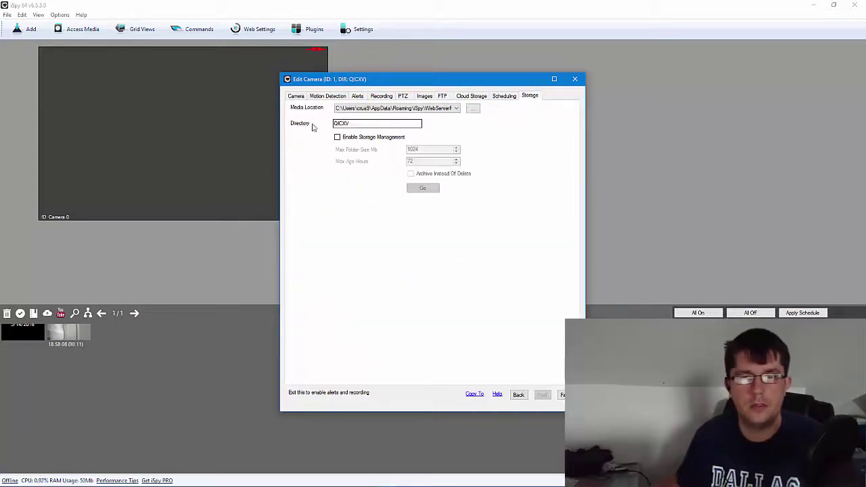
Draw a motion detection zone across the full width of the lower half of the camera frame.
click(356, 98)
click(331, 98)
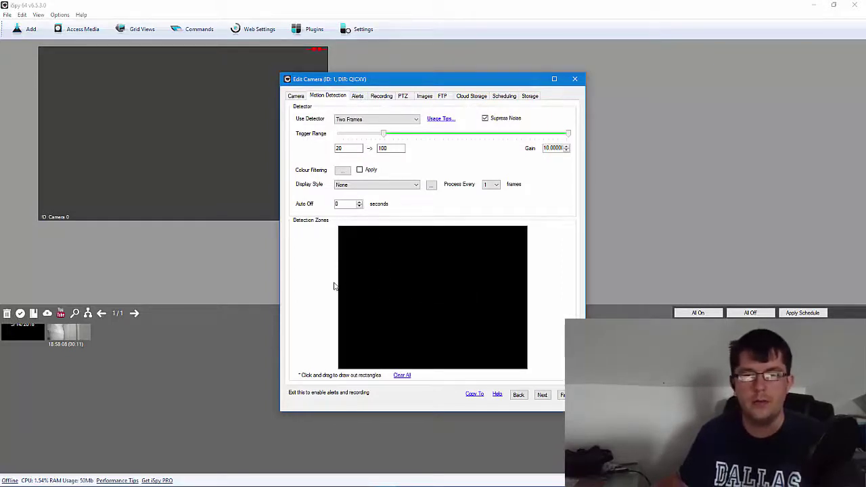
mouse_move(398, 301)
mouse_down()
mouse_move(394, 291)
mouse_move(431, 296)
mouse_move(388, 315)
mouse_up()
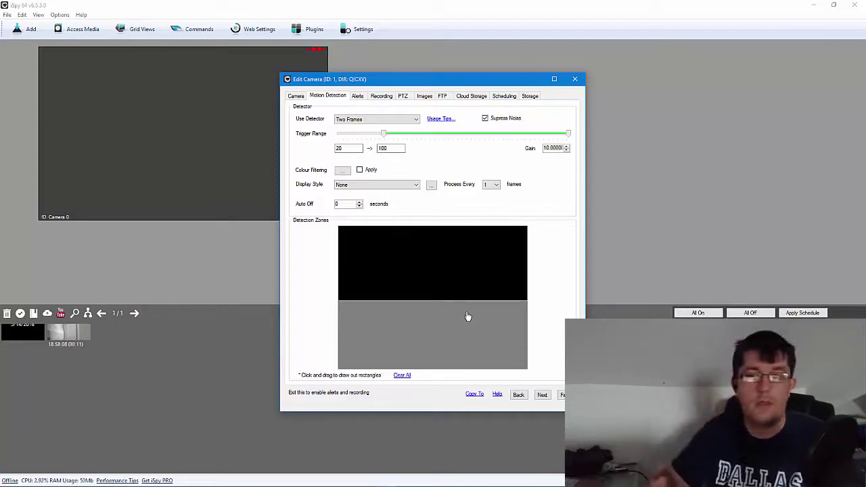
Look over the camera's PTZ, general video source and storage settings again, and close the camera editor.
click(403, 96)
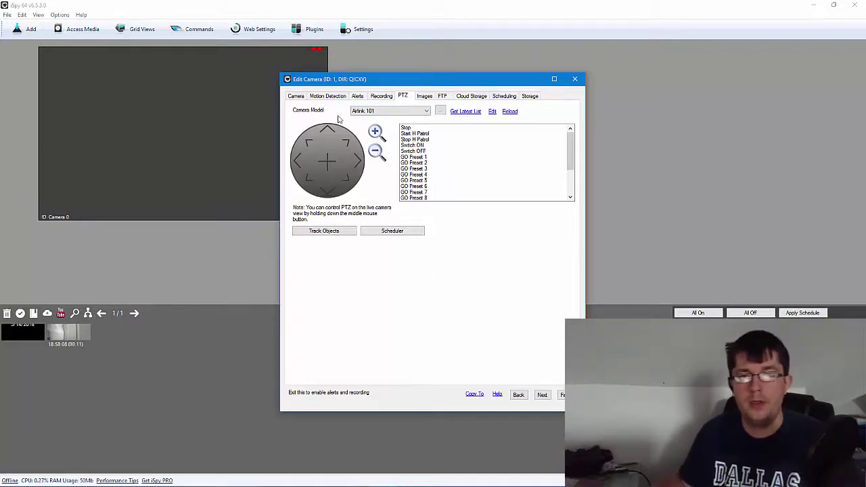
click(296, 97)
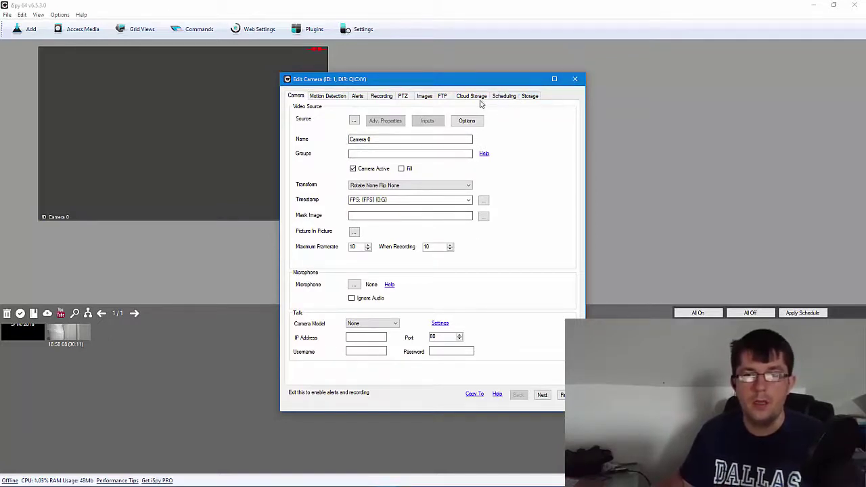
click(530, 97)
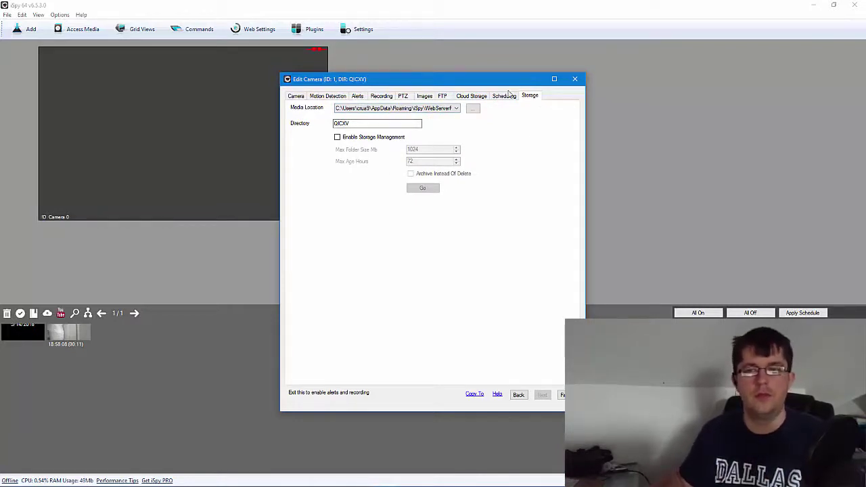
click(574, 80)
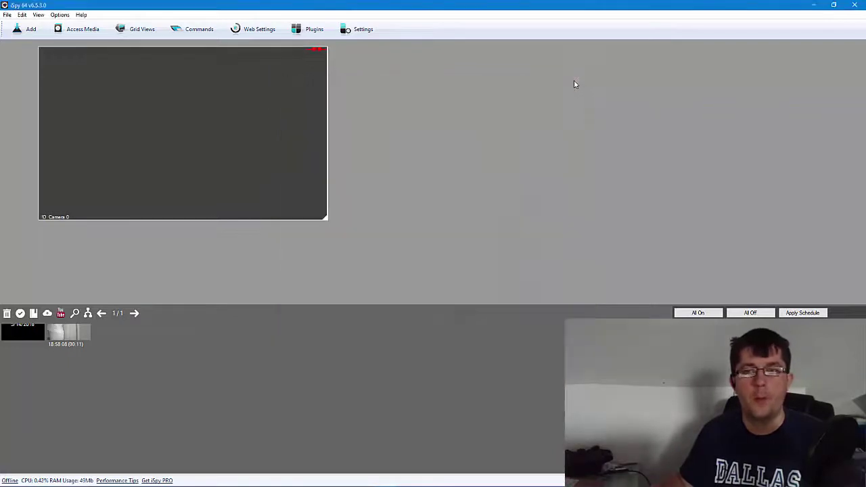